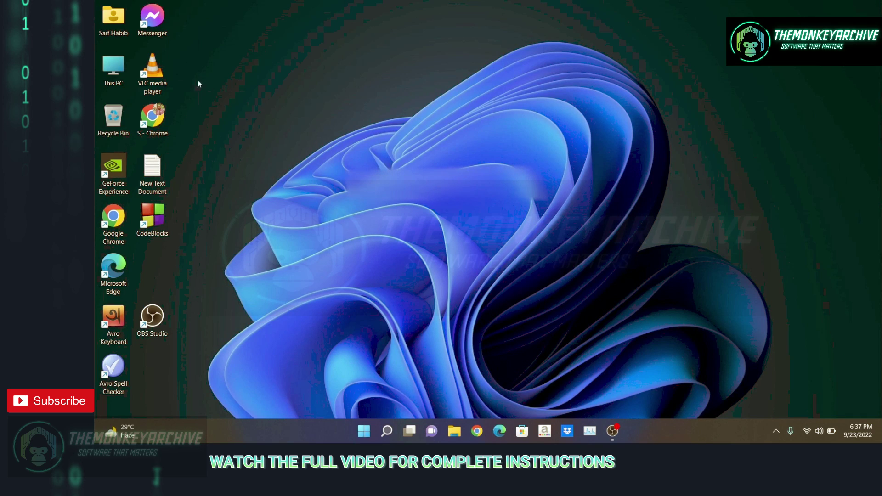
Step: Bring up the context menu for the This PC icon on the desktop
right_click(110, 67)
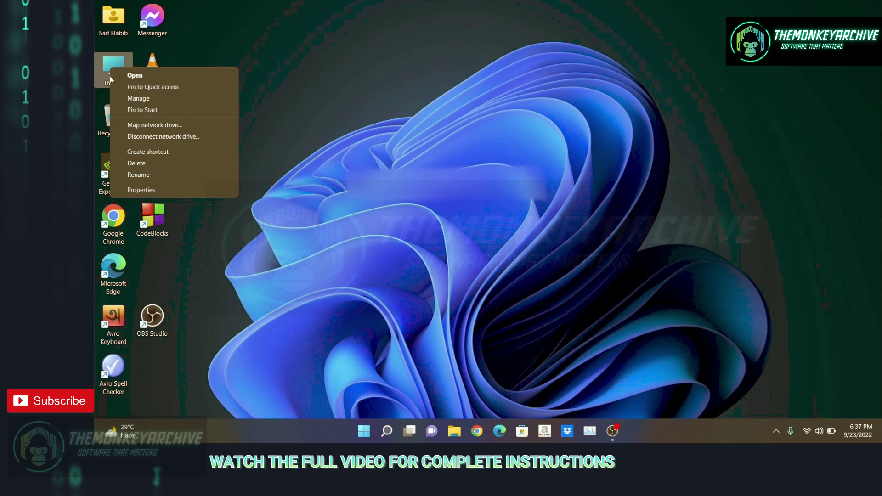
Step: Choose Properties to reach this PC's About page
click(162, 191)
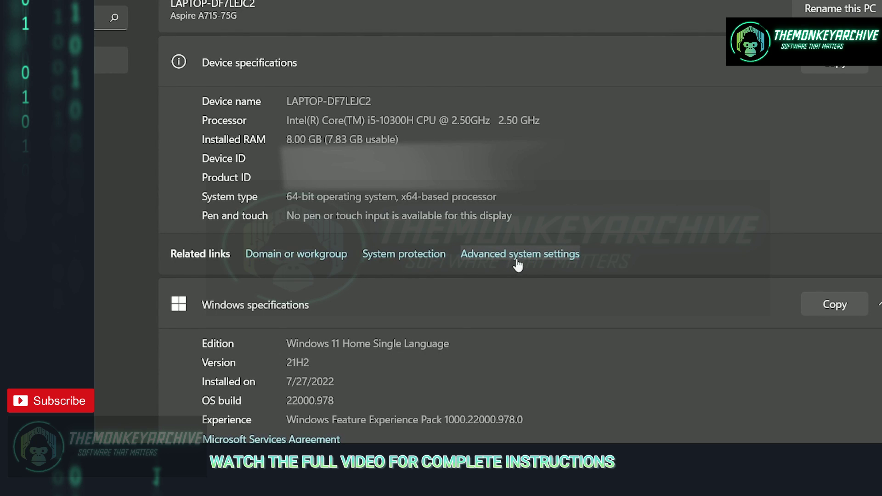
Step: Reach Performance Options' Advanced page via System Properties, after glancing at Computer Name
click(522, 260)
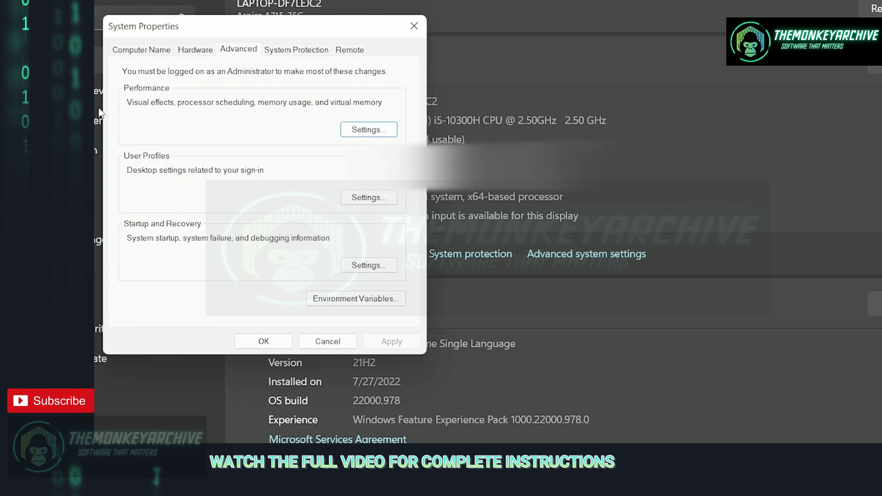
click(126, 52)
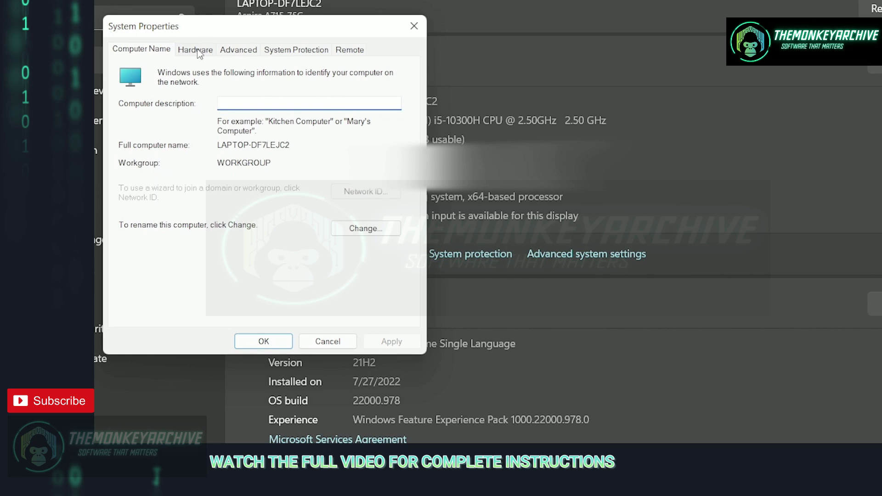
click(237, 56)
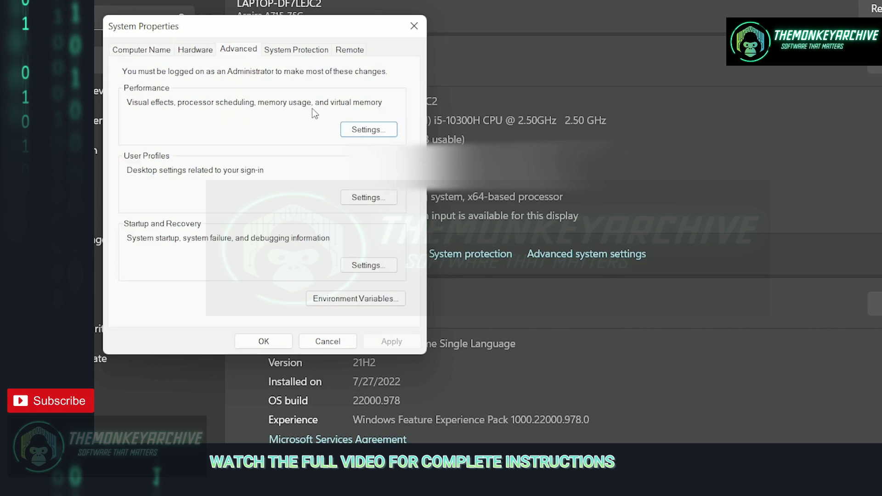
click(371, 129)
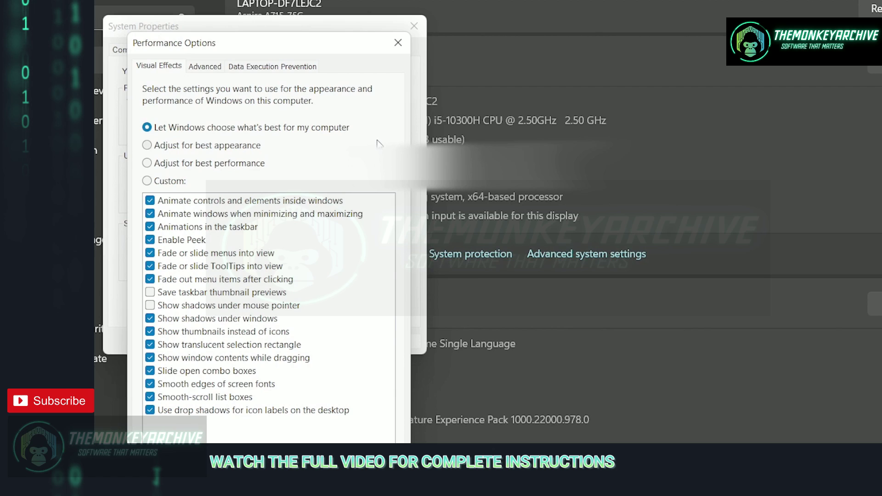
click(206, 70)
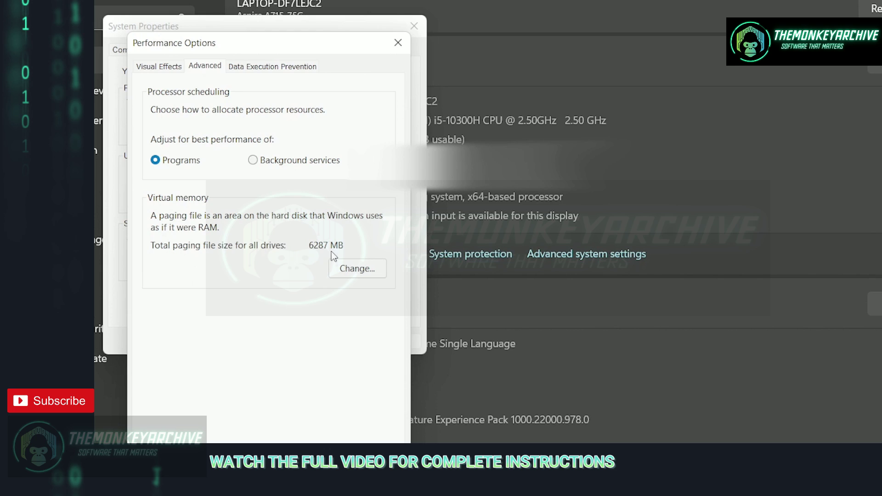
Step: Bring up the Virtual Memory dialog from the Performance Options Advanced page
click(357, 272)
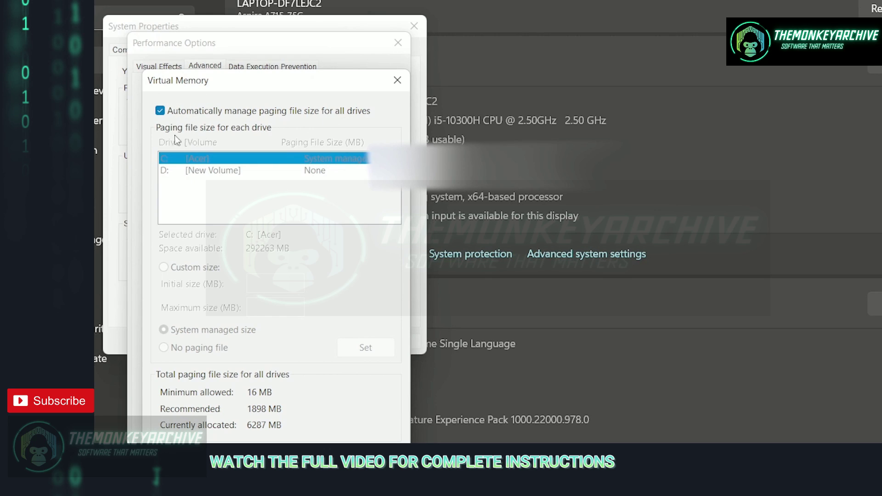
Step: Turn off automatic paging file management and choose Custom size for drive C:
click(161, 112)
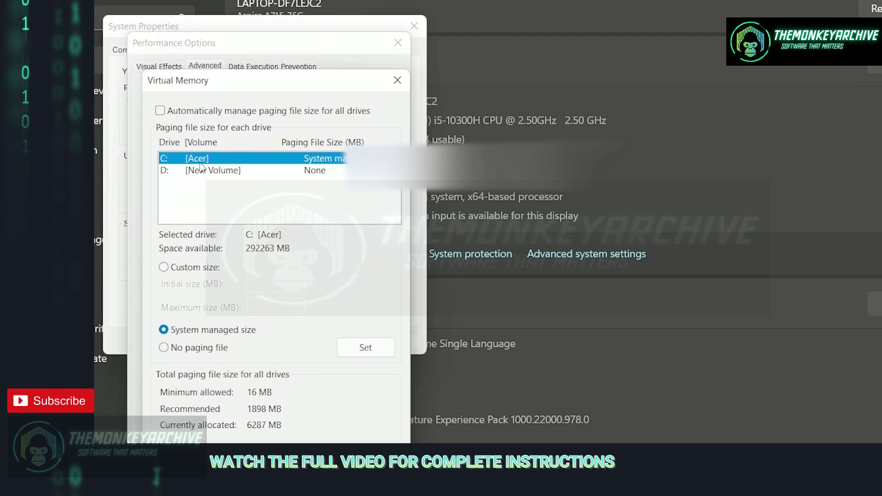
click(166, 268)
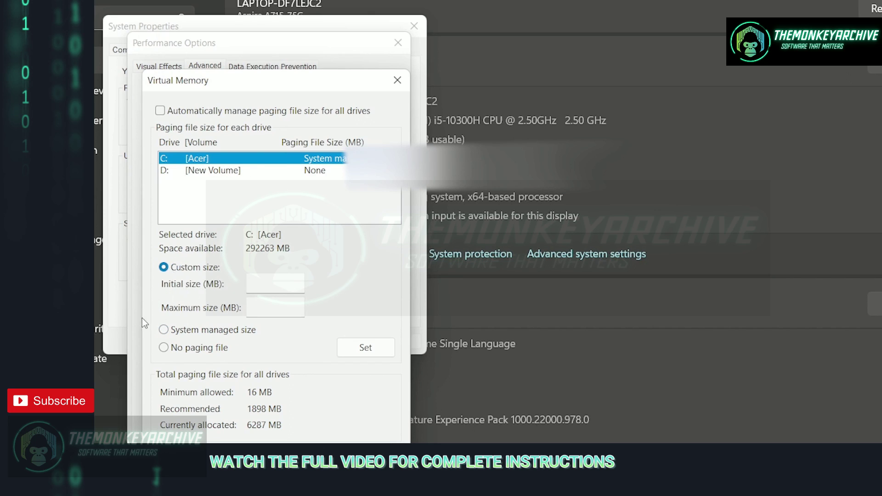
click(260, 284)
text(16)
Step: Move from the 100 MB initial size field to the maximum size field
key(Tab)
text(2)
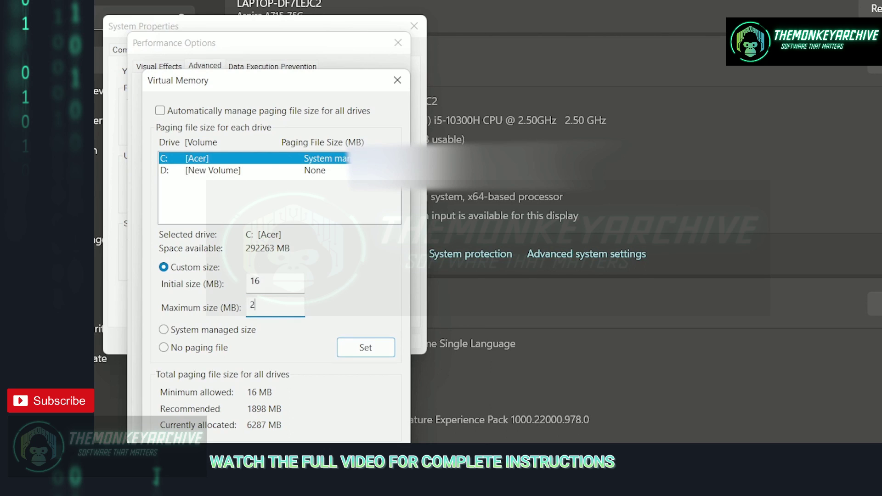
text(0)
text(0)
text(00)
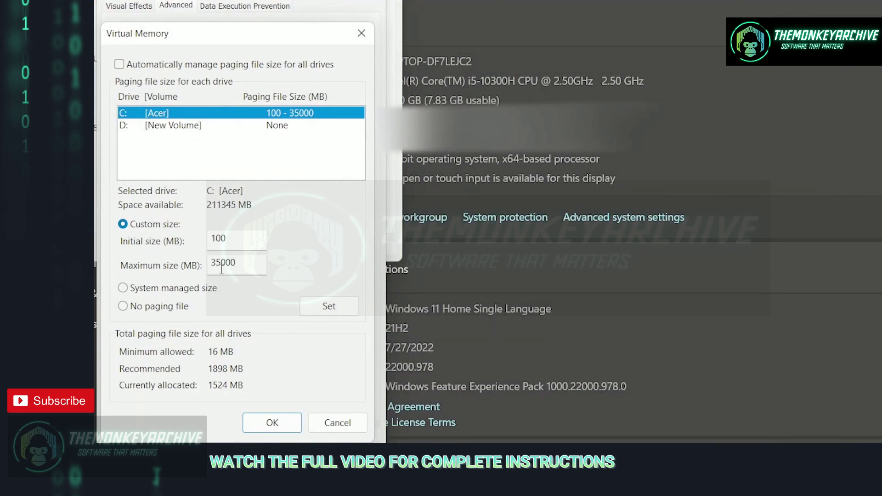
click(217, 265)
click(222, 265)
key(BackSpace)
key(BackSpace)
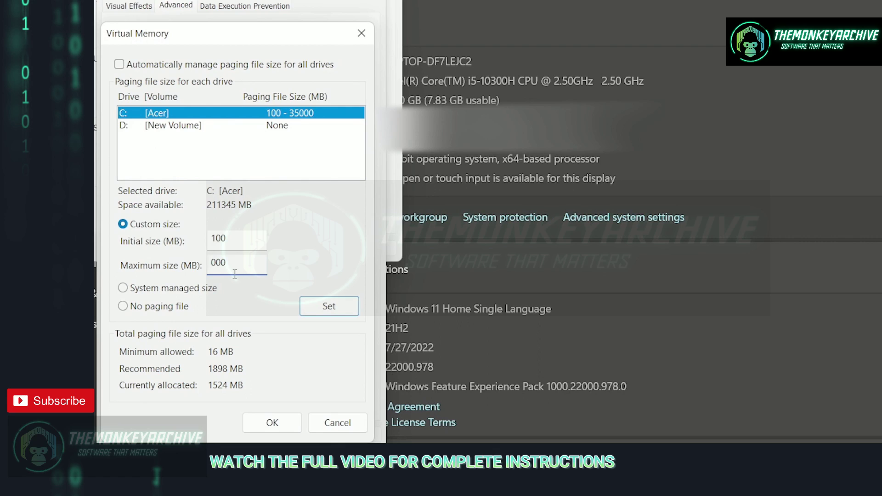
text(35)
click(228, 244)
click(218, 239)
key(BackSpace)
key(BackSpace)
key(BackSpace)
text(1)
text(00)
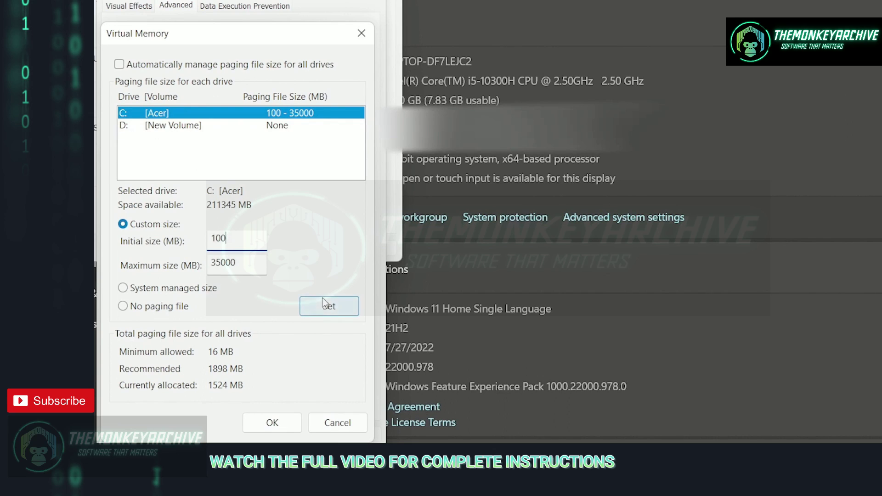
Step: Set the 100–35000 MB paging file on C:, accept the warnings and confirm all system dialogs
click(332, 311)
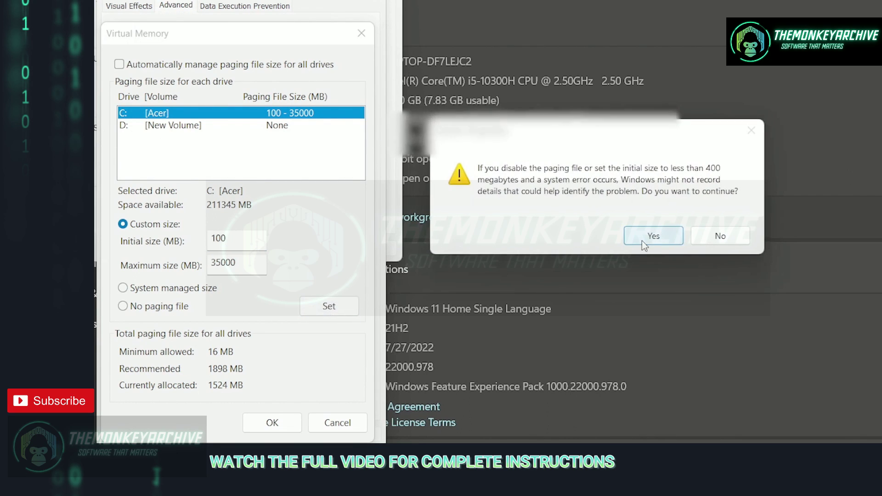
click(642, 240)
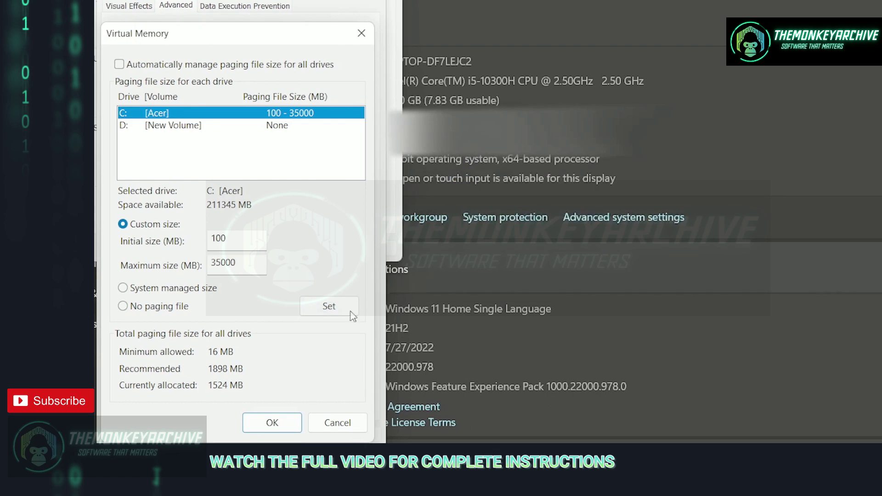
click(265, 423)
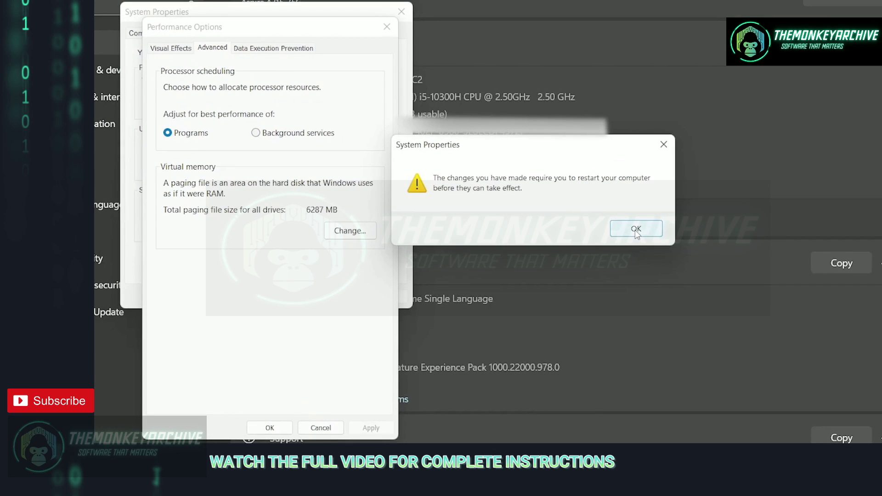
click(635, 229)
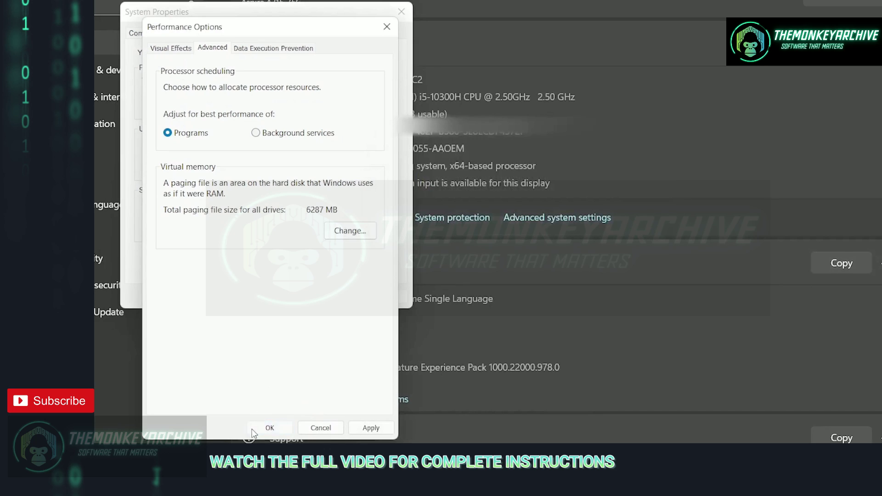
click(268, 426)
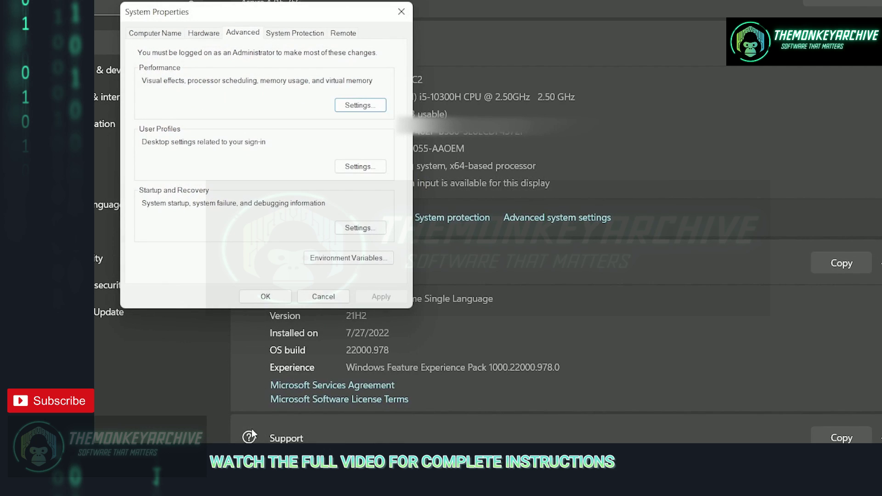
click(266, 296)
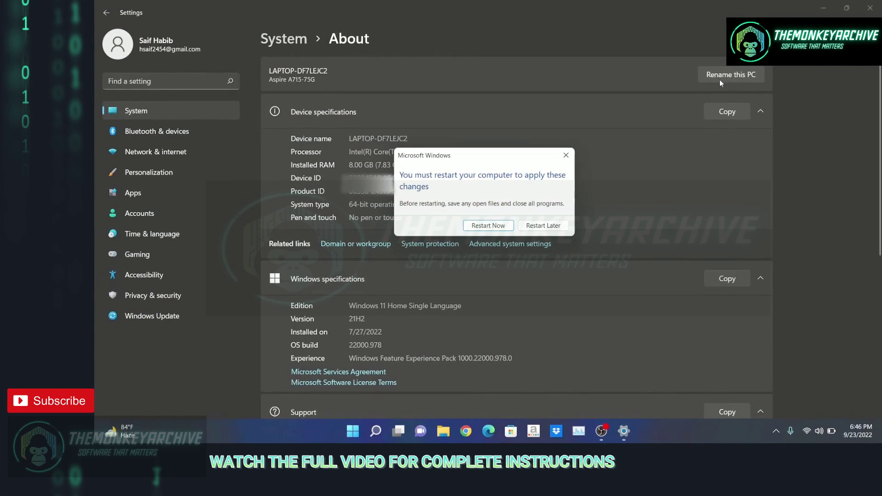
Step: Minimize the Settings window to reveal the desktop with the restart prompt
click(818, 5)
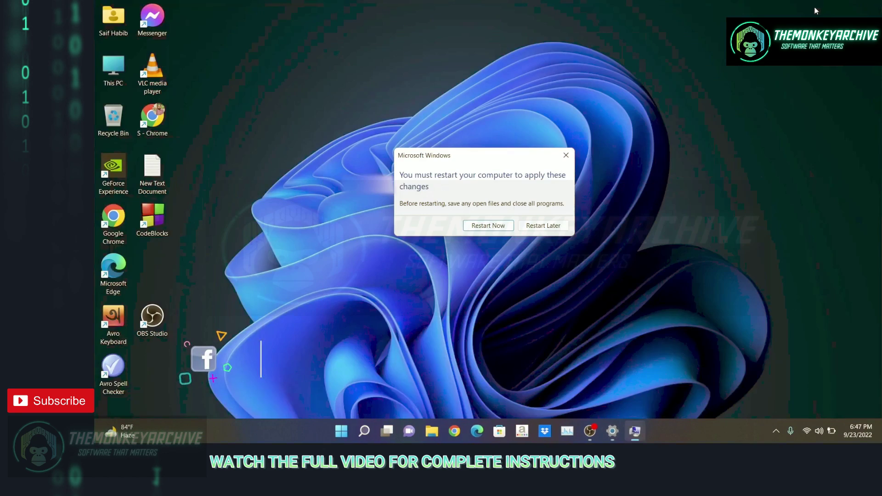